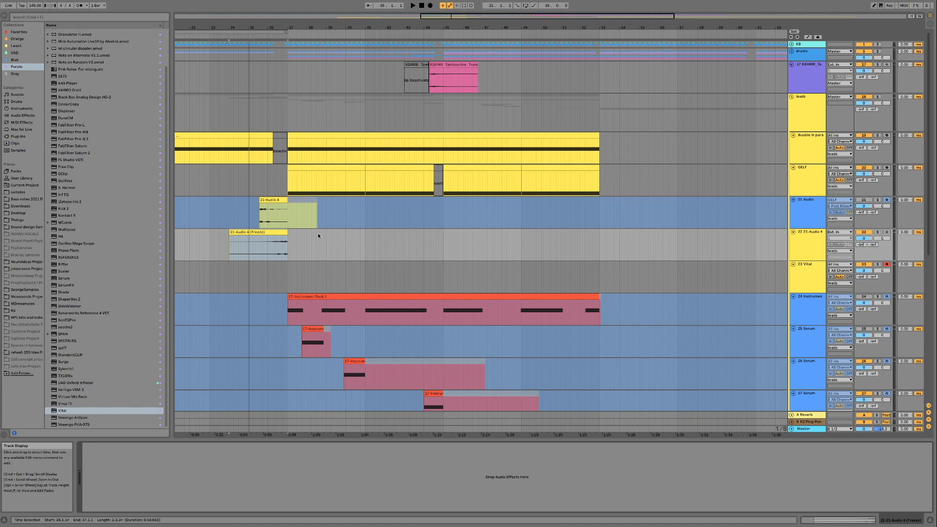
Play the arrangement from the frozen audio clip, and audition the first SELF clip with its track soloed.
click(267, 233)
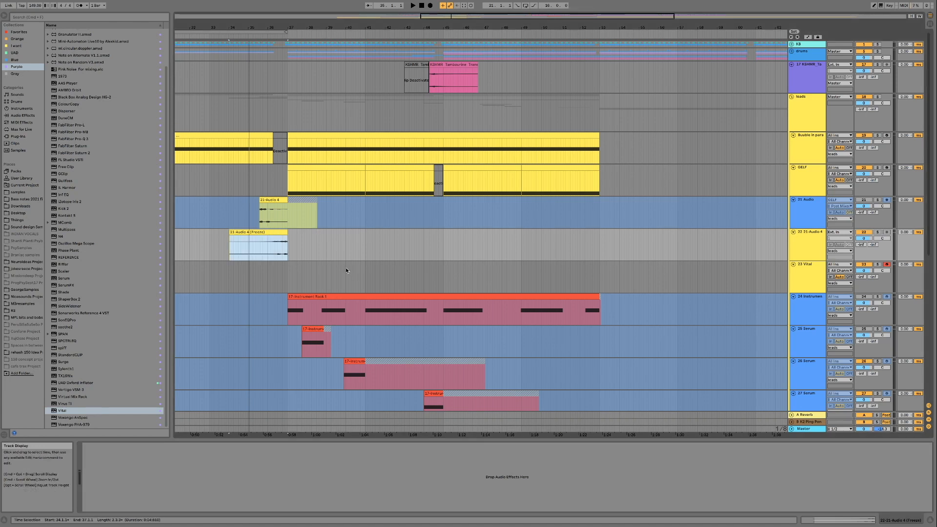
key(space)
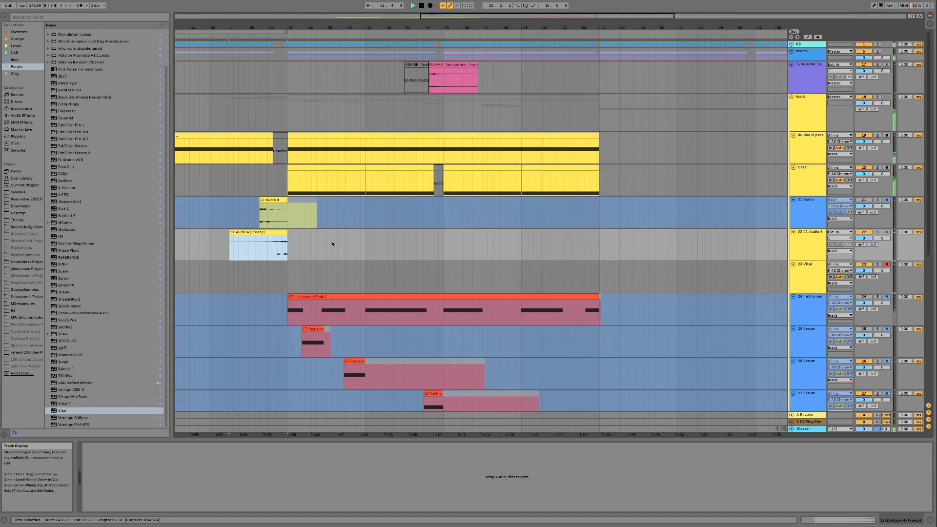
click(320, 180)
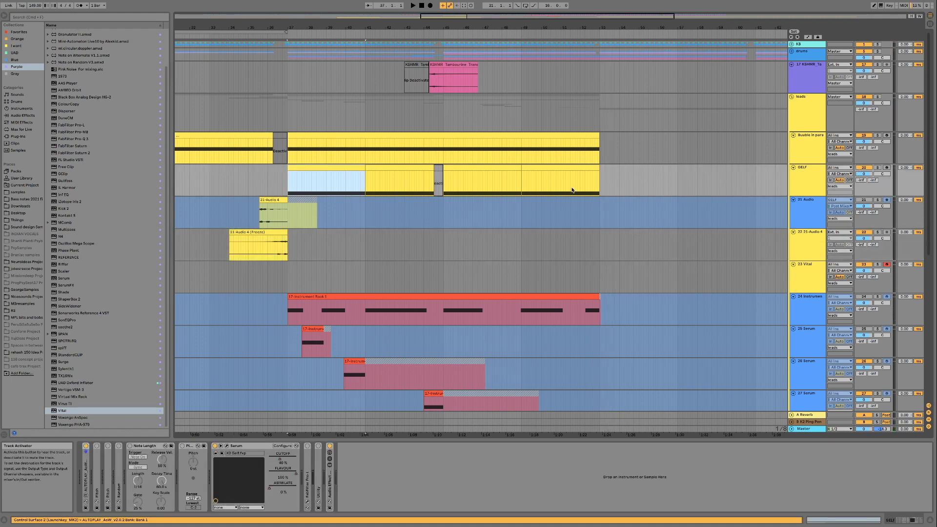
click(877, 168)
key(space)
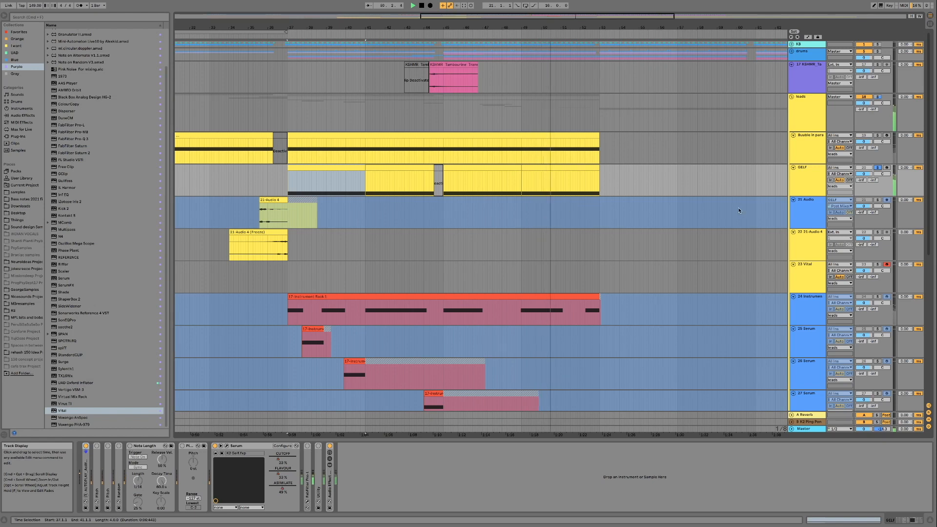
click(878, 168)
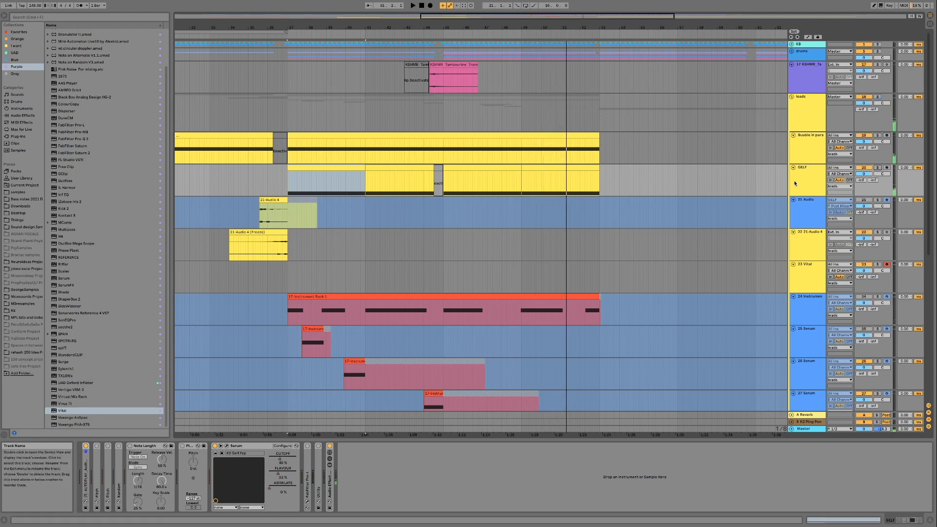
click(238, 447)
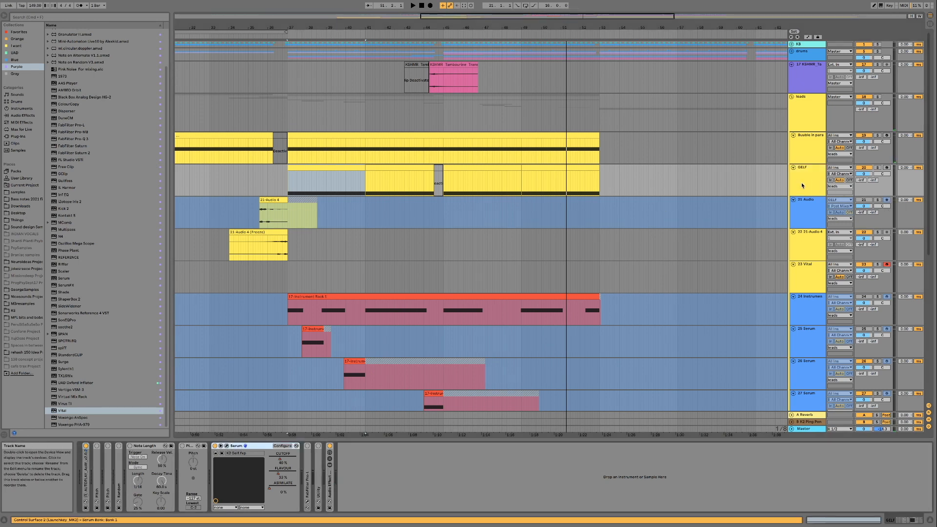
Open the Vital synth window from the 23 Vital track and place it over the arrangement.
click(812, 274)
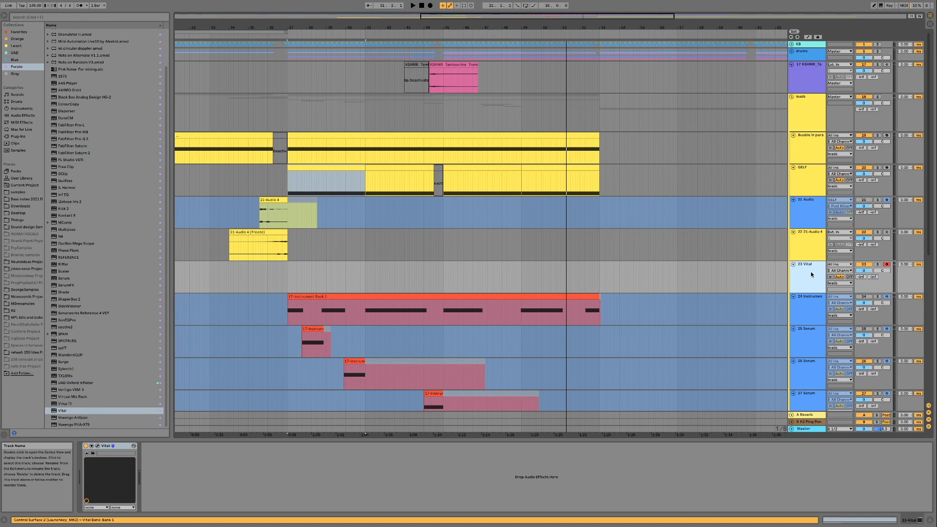
click(98, 448)
drag(434, 52, 453, 63)
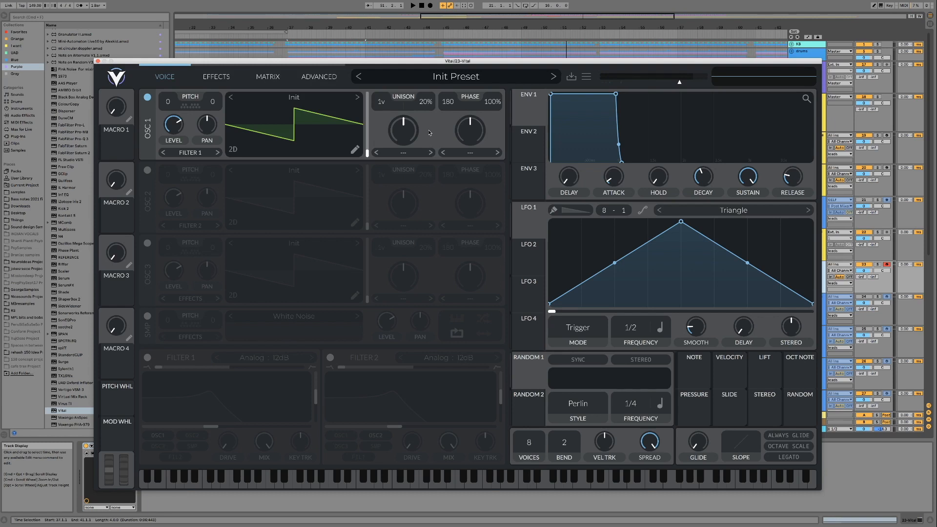
Load the factory Basic Shapes wavetable into oscillator 1 and move its frame position to the square wave.
click(311, 99)
click(398, 143)
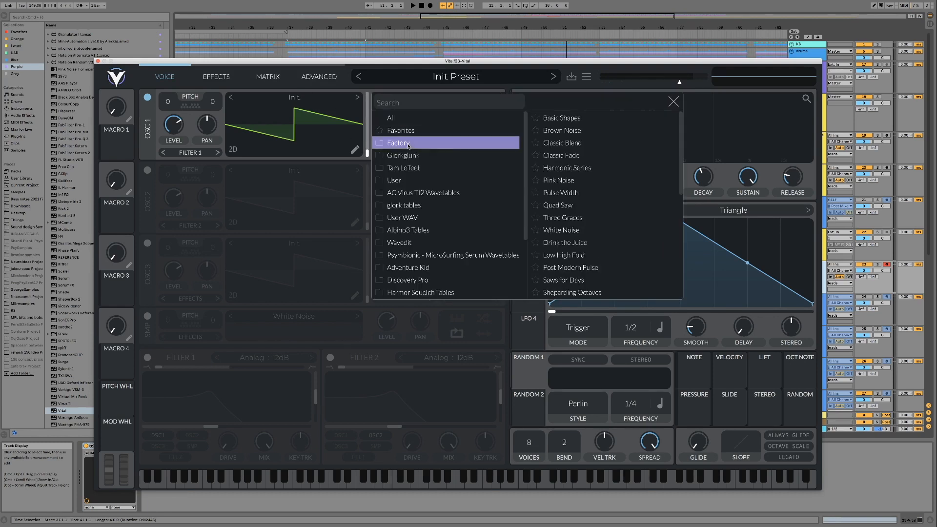
click(591, 118)
click(674, 102)
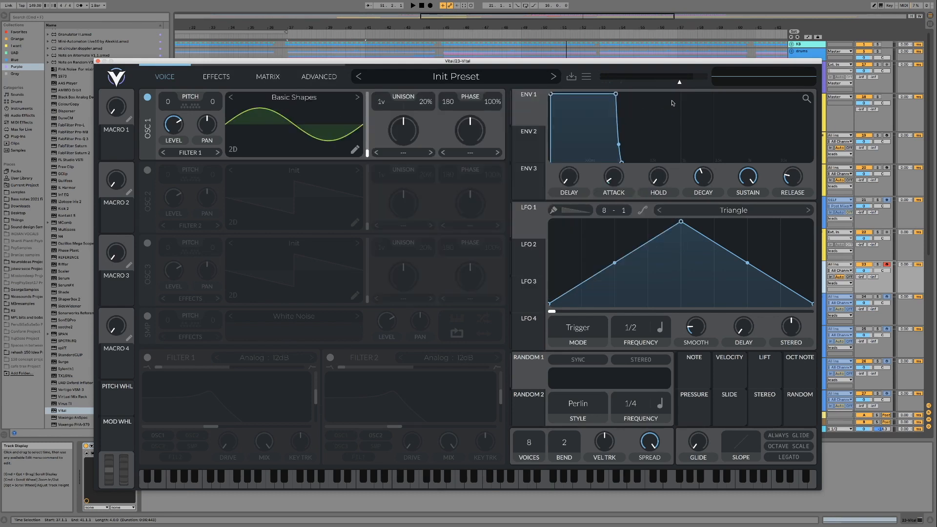
drag(367, 153, 367, 117)
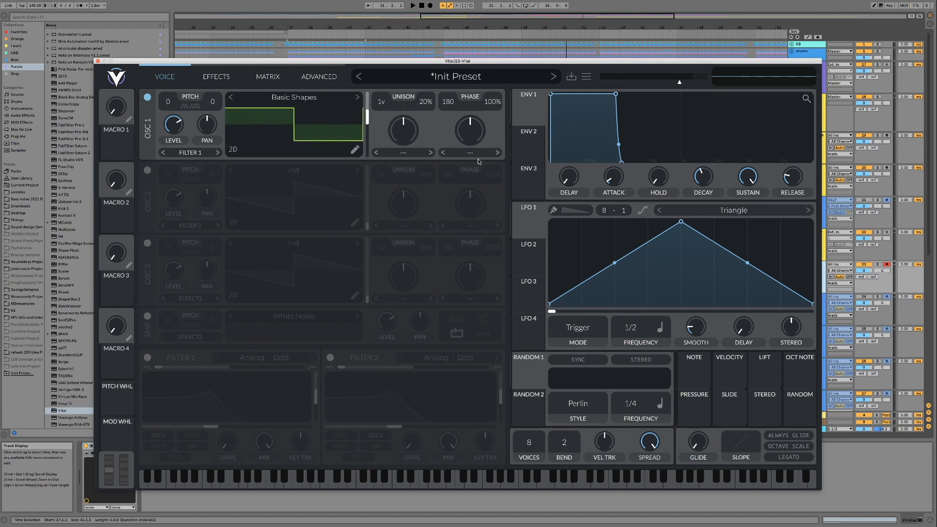
Give oscillator 1 Formant distortion, a pitch of 48 and 16 unison voices with 0% detune.
click(479, 155)
click(469, 202)
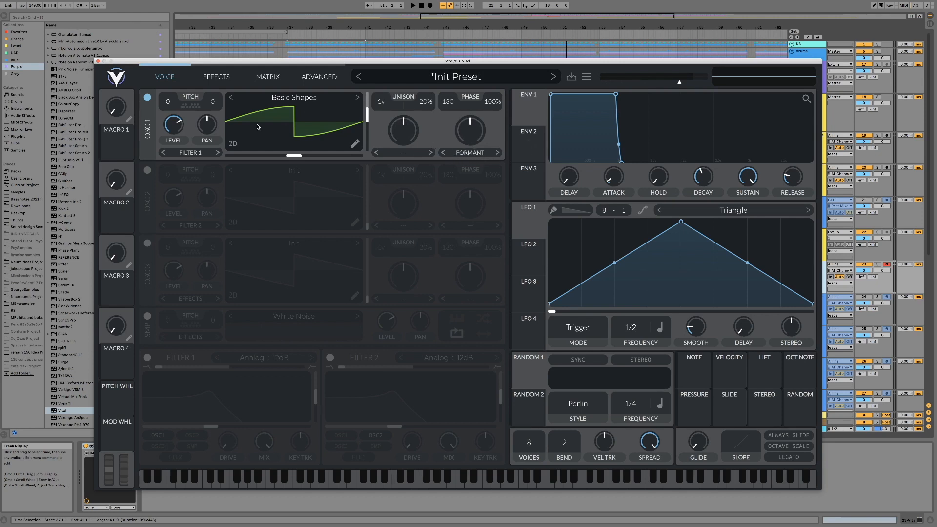
drag(172, 108, 171, 106)
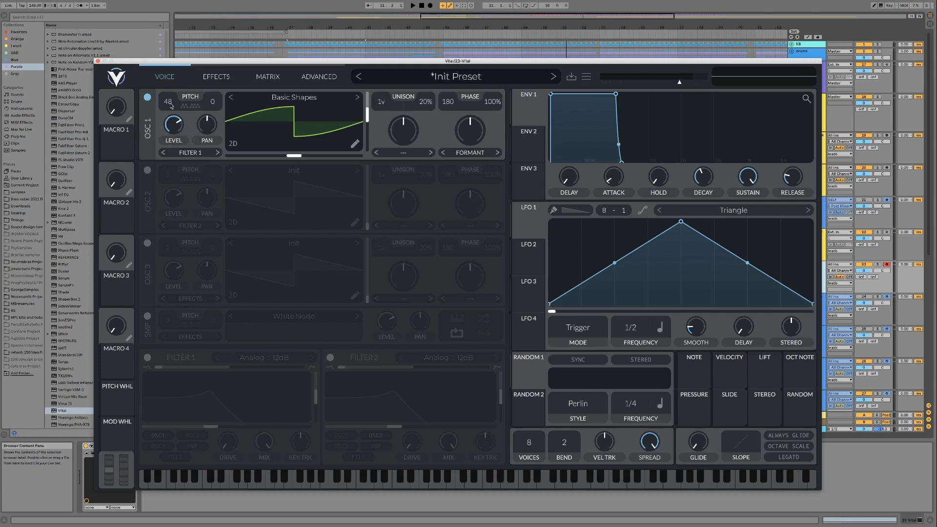
drag(426, 103, 428, 117)
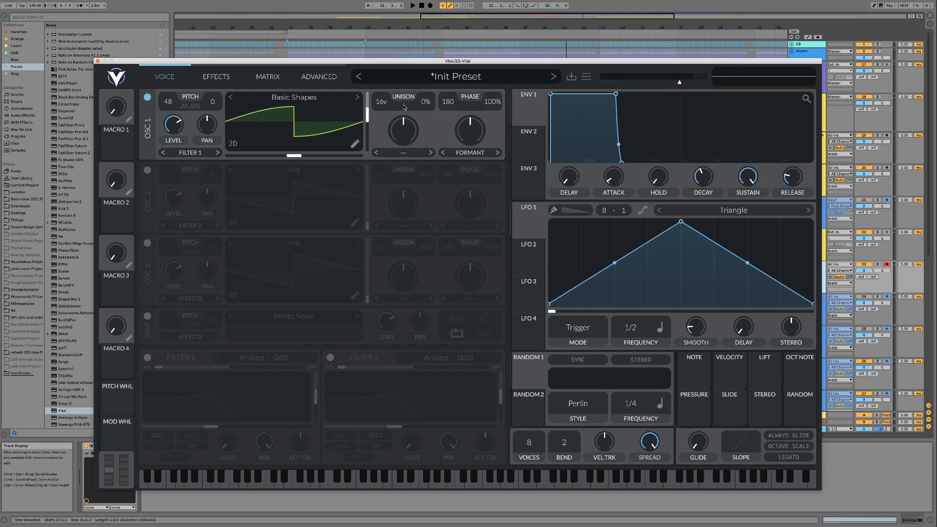
right_click(404, 108)
click(420, 140)
Lower oscillator 1's stereo unison and set its detune range to 2 in the advanced settings.
click(330, 77)
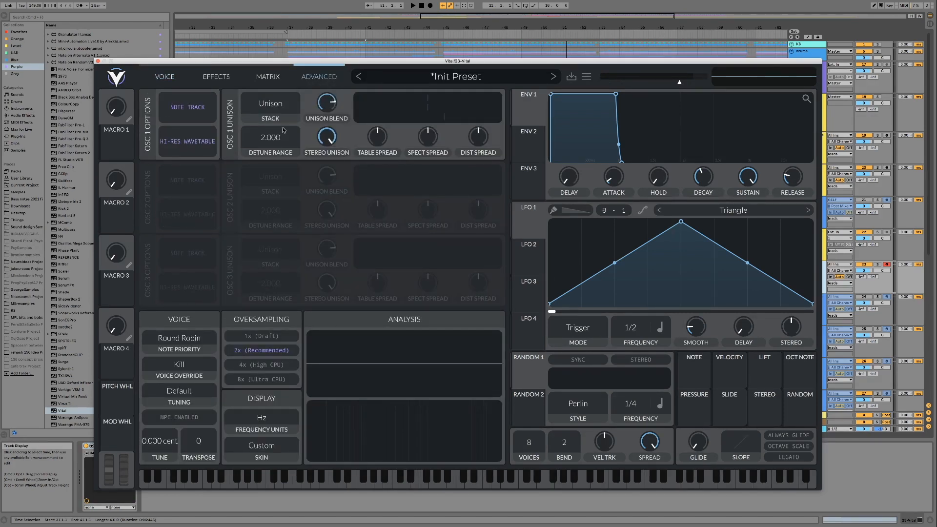
mouse_move(332, 134)
drag(332, 167, 331, 284)
right_click(269, 135)
click(289, 175)
text(2)
click(171, 77)
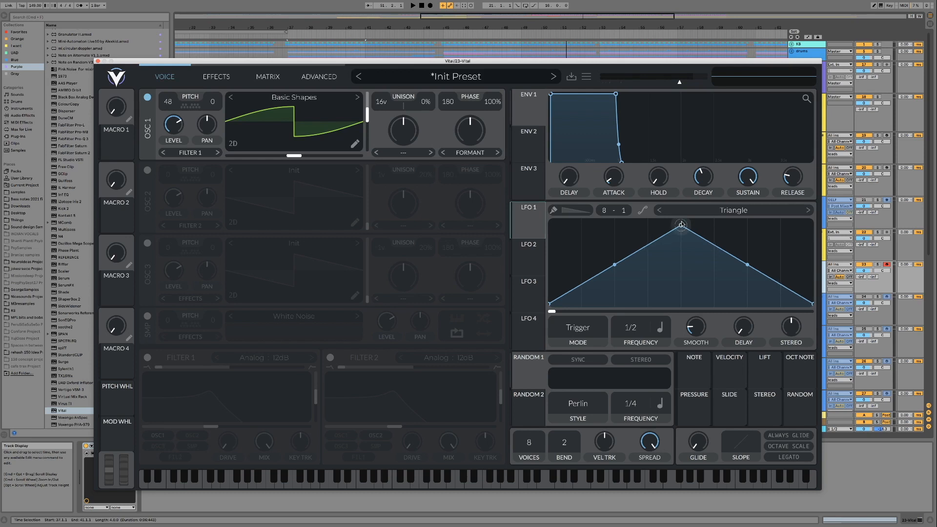
Shape LFO 1 into a 4-second rising ramp without smoothing and assign it to oscillator 1's unison detune.
drag(681, 222, 812, 222)
click(659, 327)
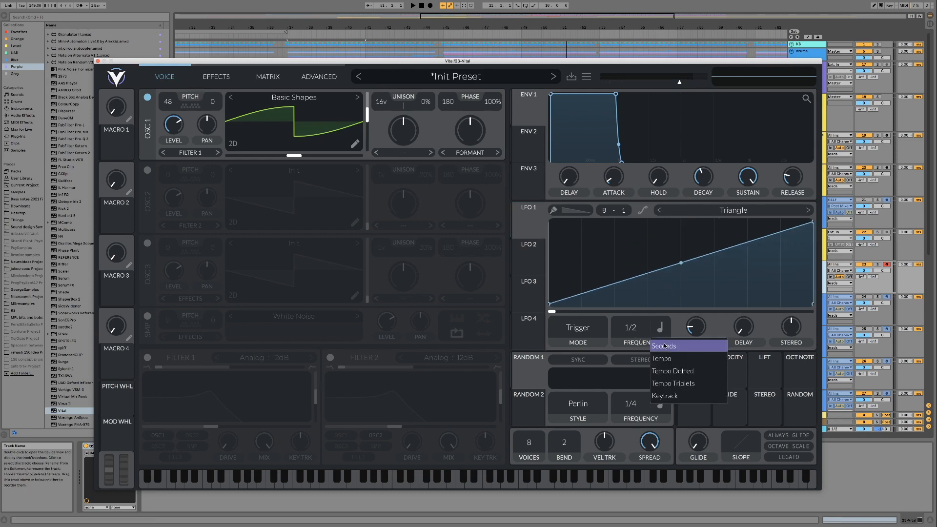
click(682, 352)
right_click(630, 330)
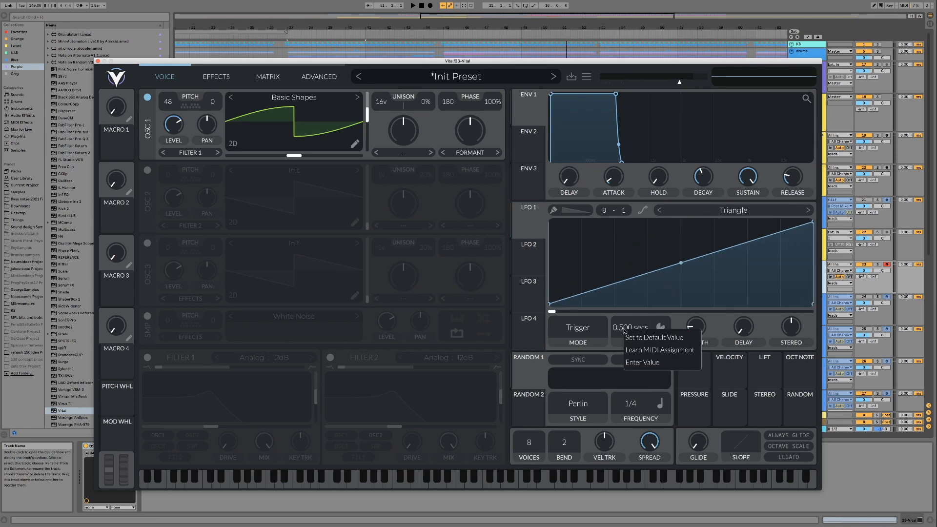
click(637, 361)
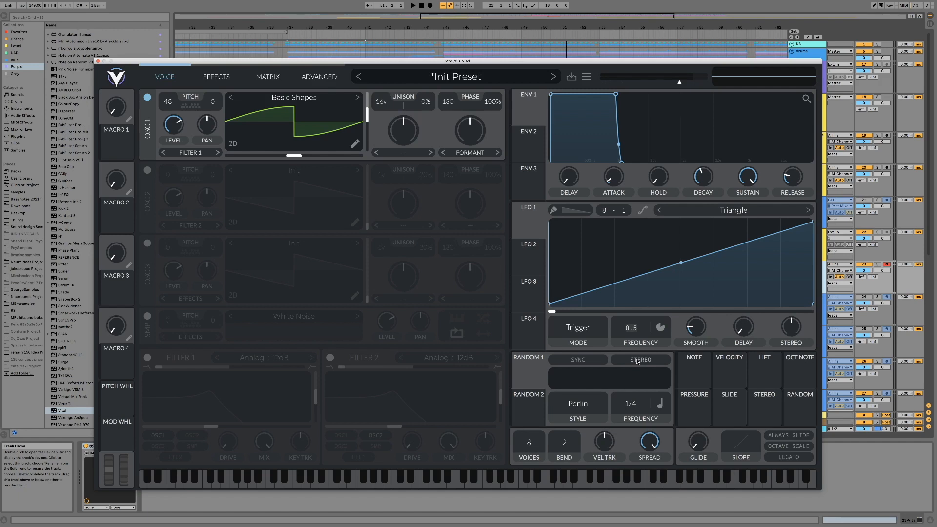
text(4)
key(Return)
drag(698, 326, 693, 371)
drag(536, 226, 426, 103)
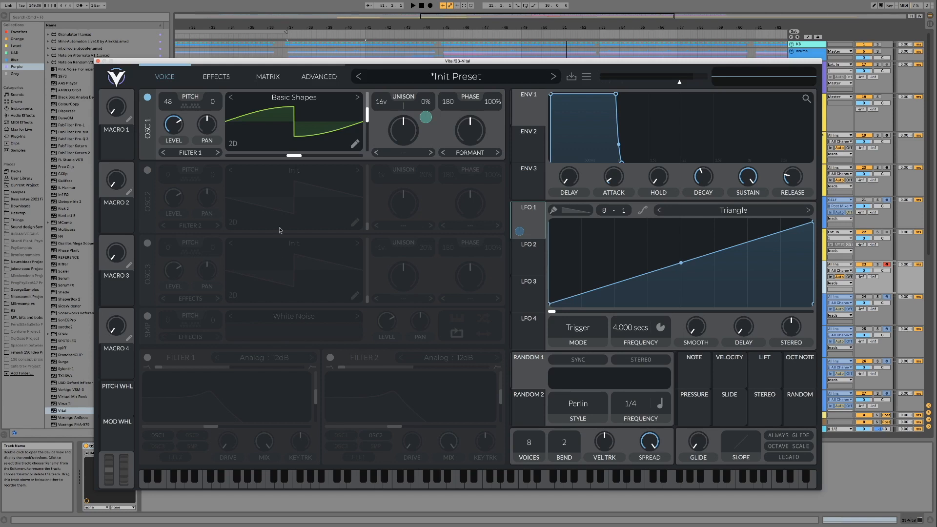
Resynthesize the preset into oscillator 3's wavetable, then enable oscillator 3 with its pitch at -12.
right_click(286, 270)
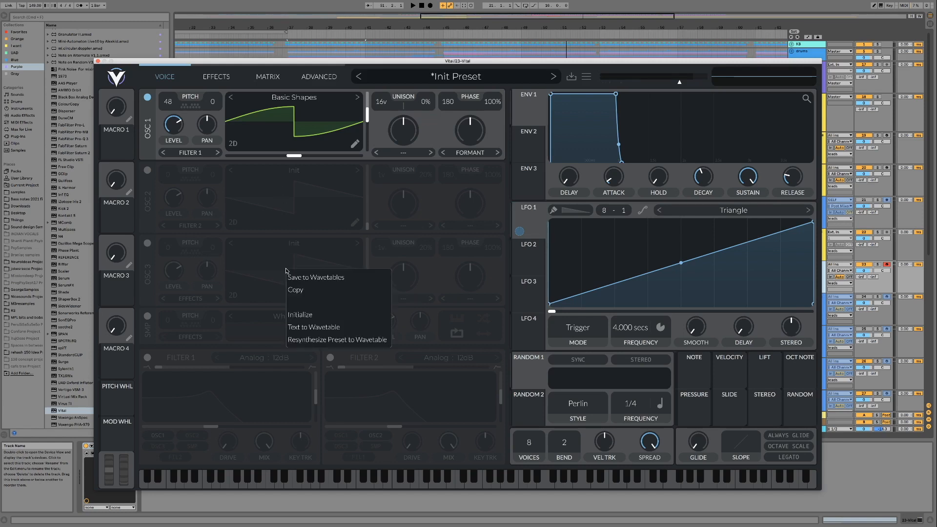
click(326, 340)
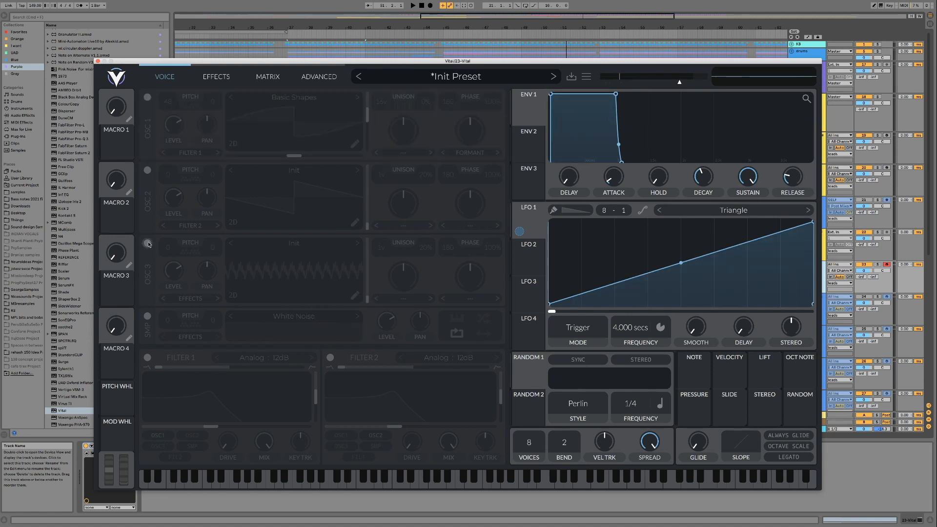
drag(169, 251, 170, 273)
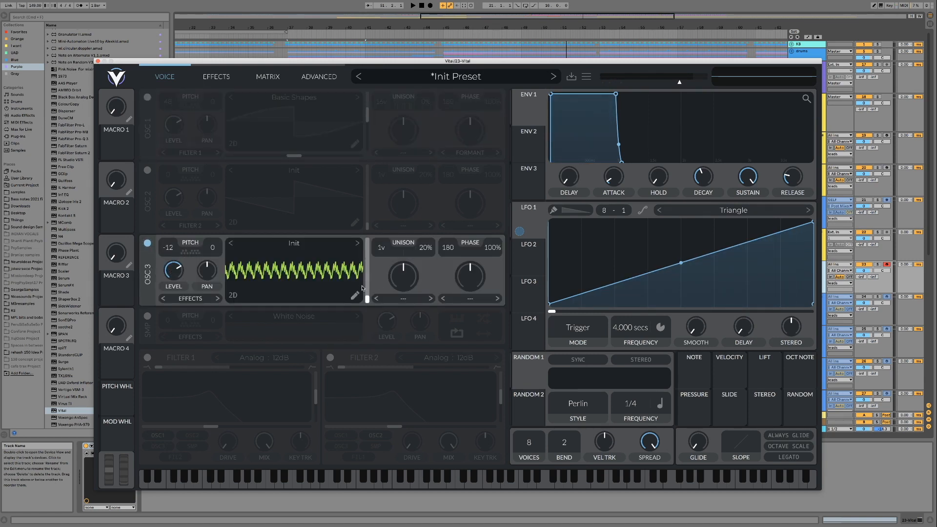
mouse_move(367, 299)
mouse_down()
mouse_move(365, 231)
mouse_move(368, 289)
mouse_up()
drag(366, 300, 365, 311)
Enable Filter 2 as a Dirty 24dB filter with its blend set to band-pass.
click(330, 358)
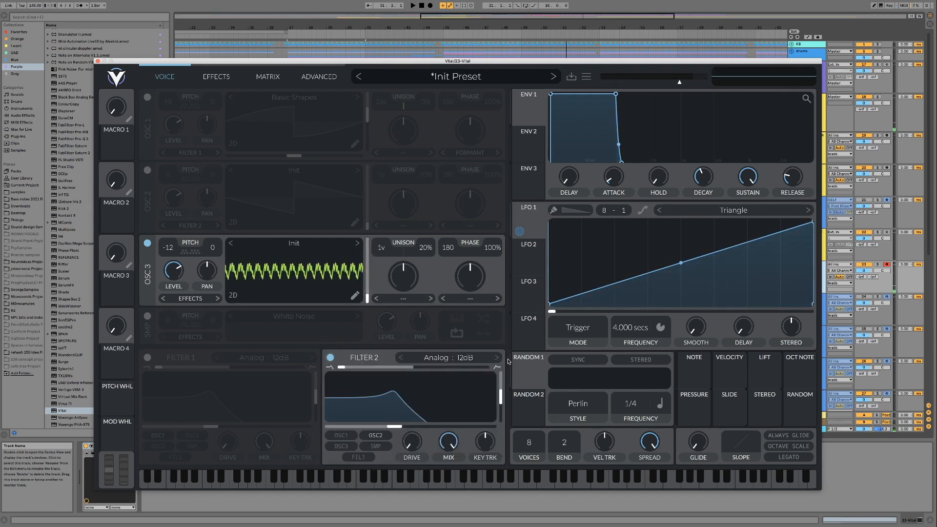
click(447, 359)
click(514, 373)
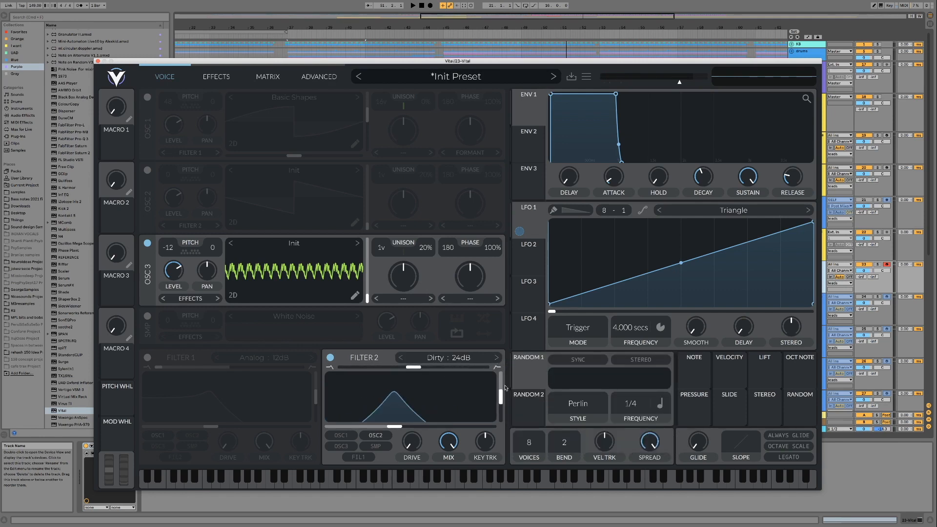
Modulate Filter 2's cutoff with Random 1 in Sine Interpolate style at 1/8, and route oscillator 3 through Filter 2.
click(605, 410)
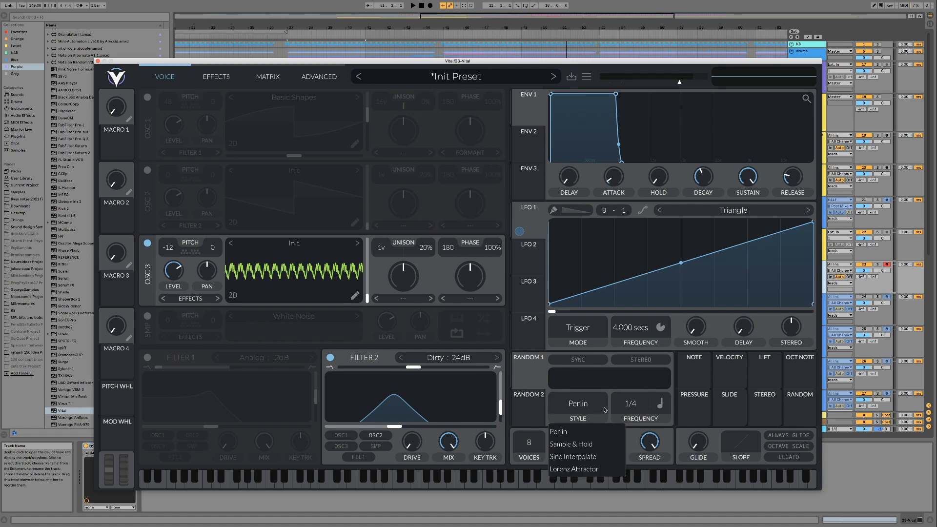
click(579, 455)
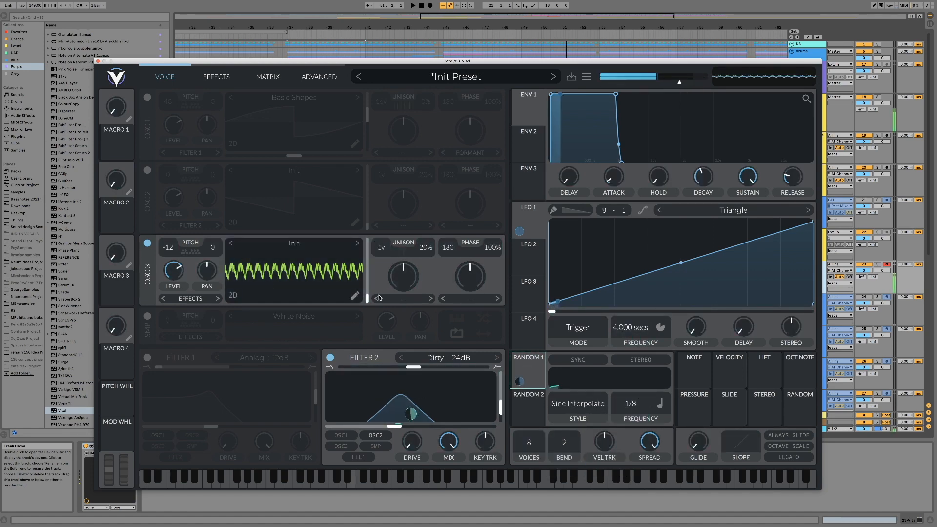
click(348, 449)
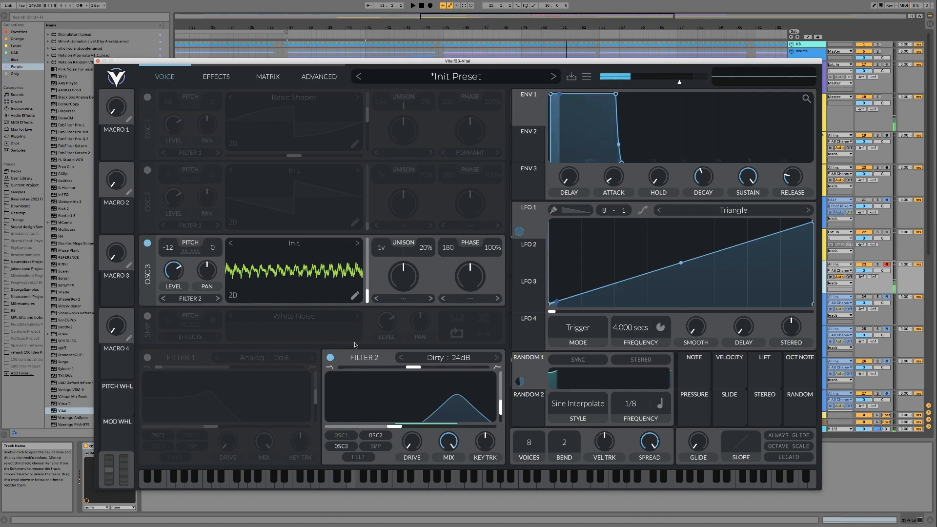
Raise Filter 2's drive and move oscillator 3's wavetable position up to its last frame.
drag(368, 298, 368, 293)
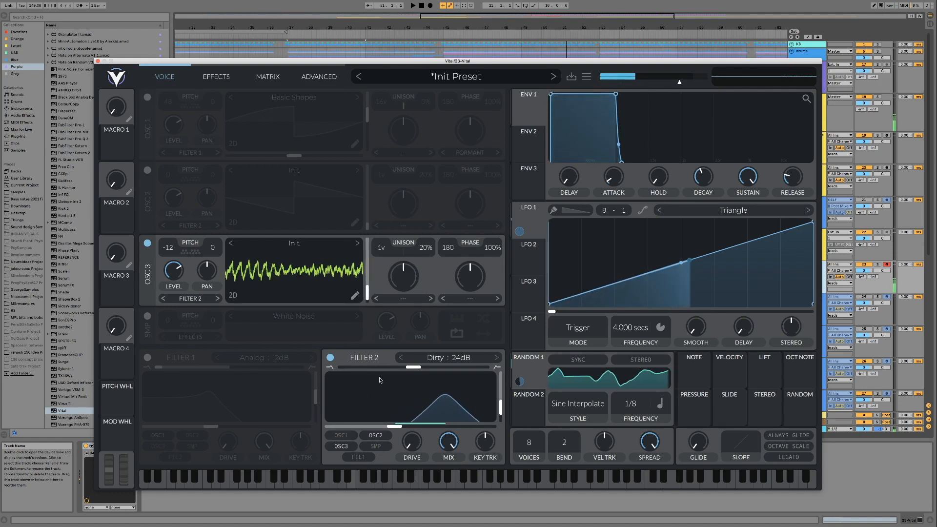
drag(412, 448, 413, 432)
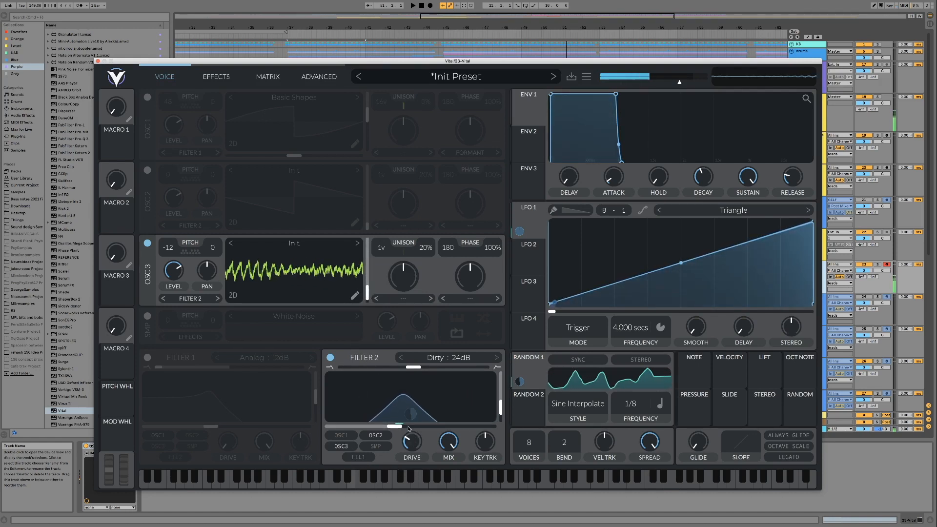
drag(366, 292, 367, 230)
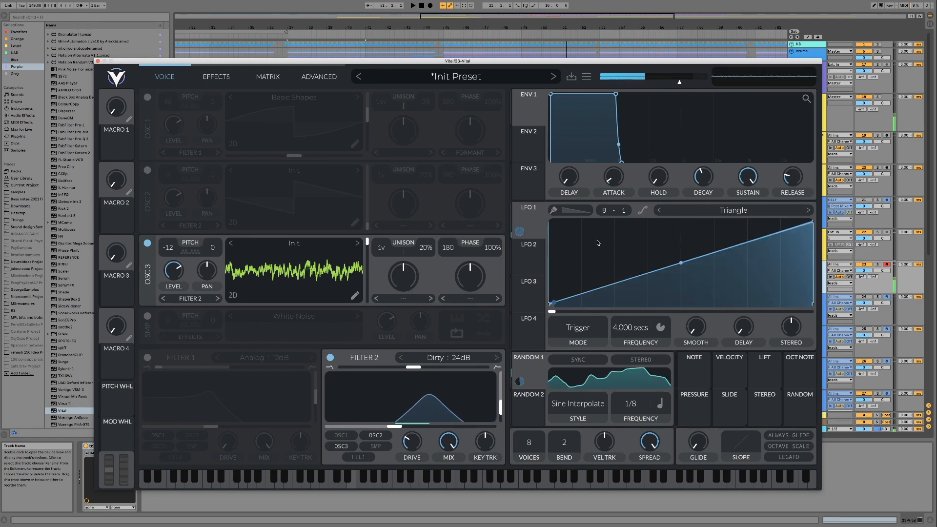
Lower oscillator 3's wavetable position to about frame 206.
drag(873, 277, 873, 225)
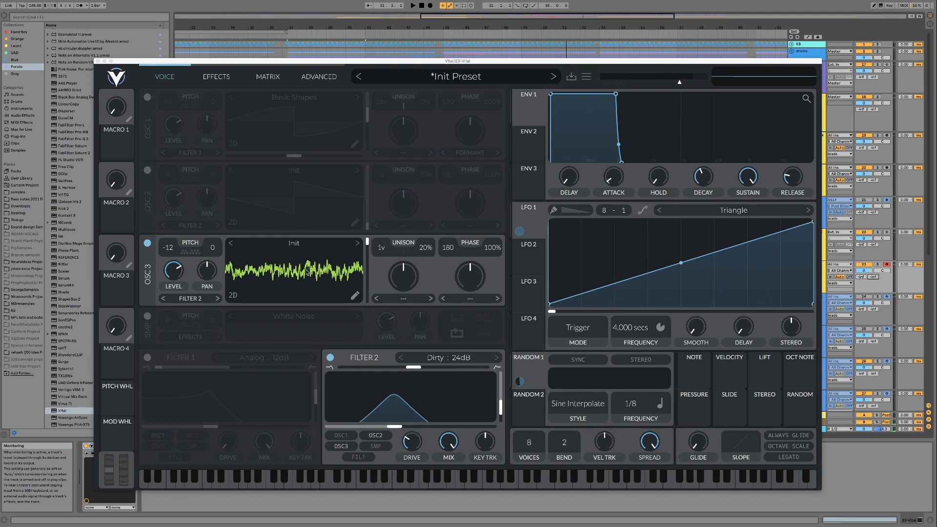
mouse_move(367, 246)
mouse_down()
mouse_move(369, 300)
mouse_move(372, 253)
mouse_up()
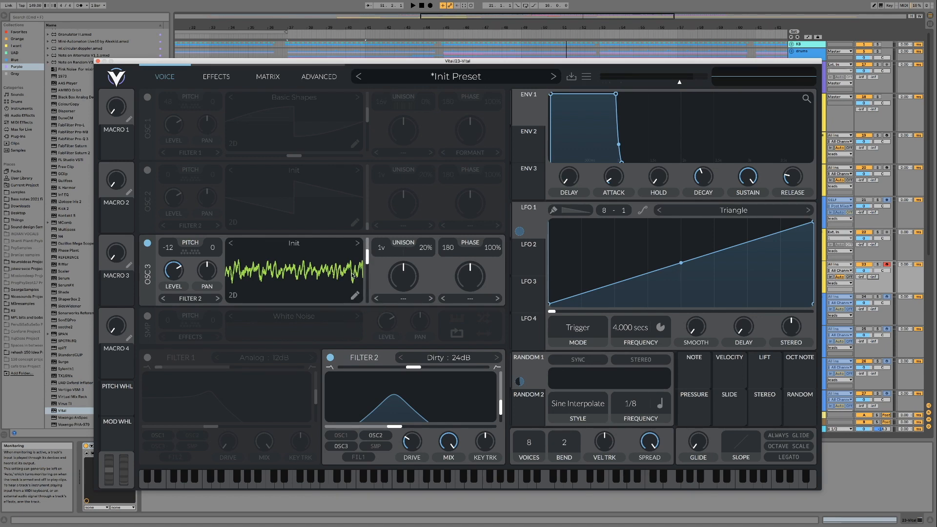
drag(367, 260, 367, 282)
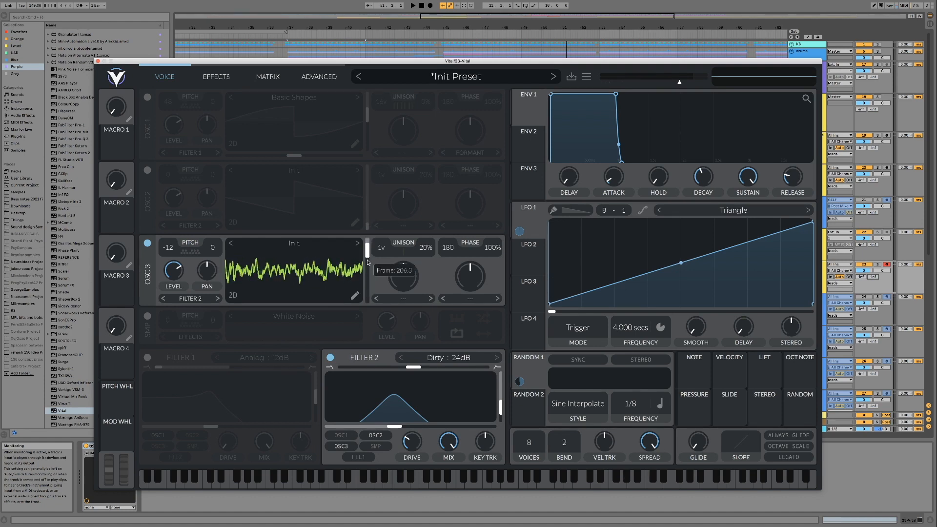